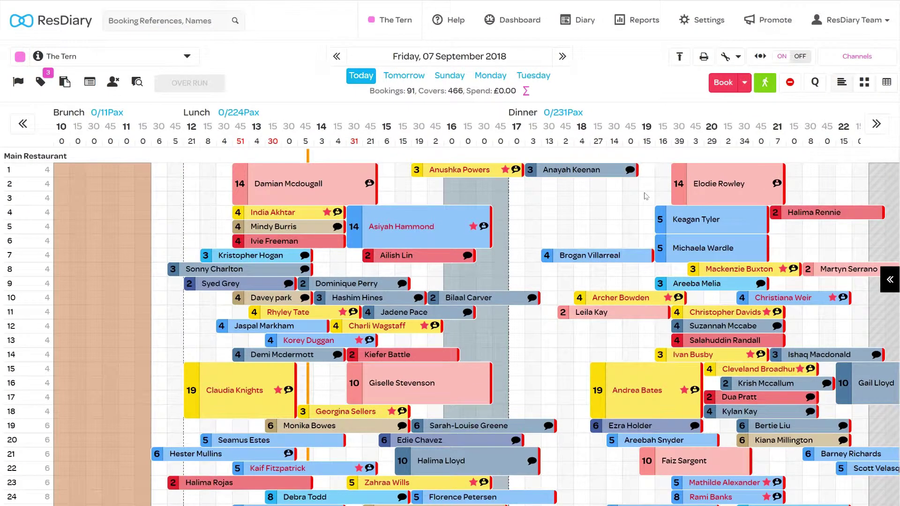
Step: Go to the Rules page under Table Management in the venue settings
left_click(681, 23)
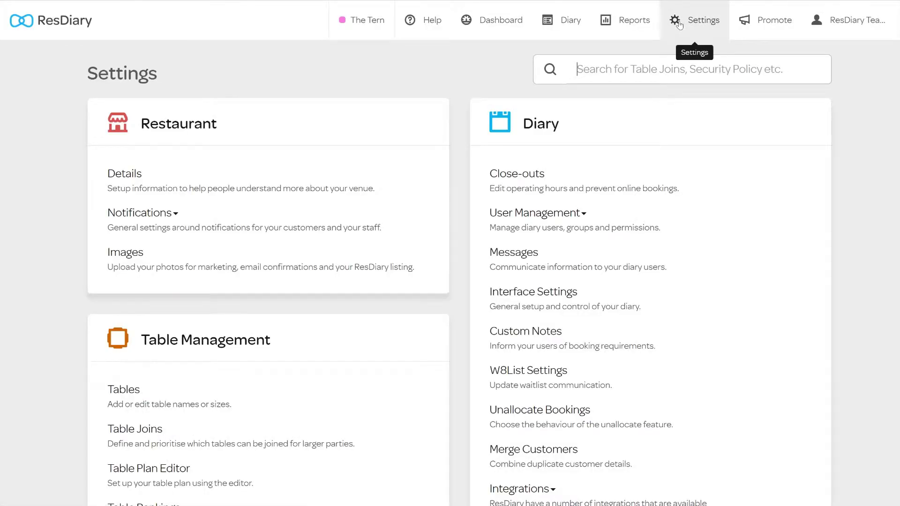
scroll(679, 24, "down", 5)
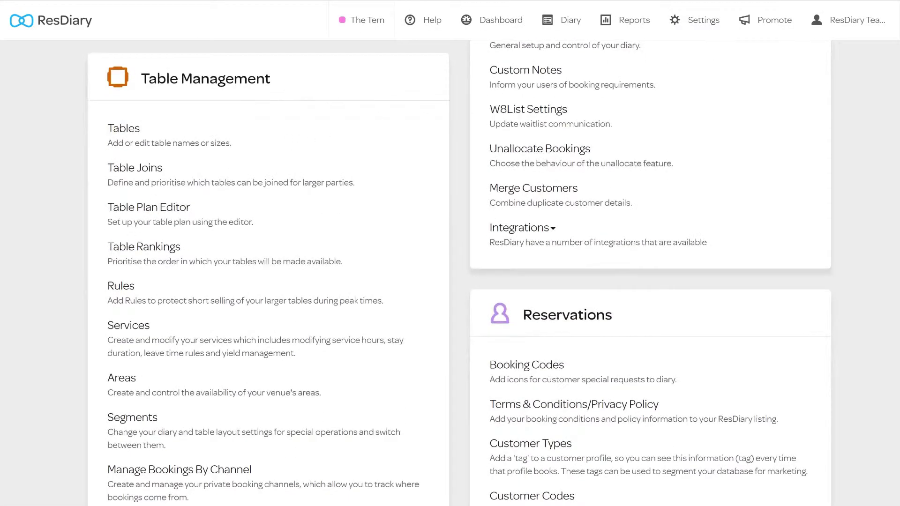
left_click(133, 290)
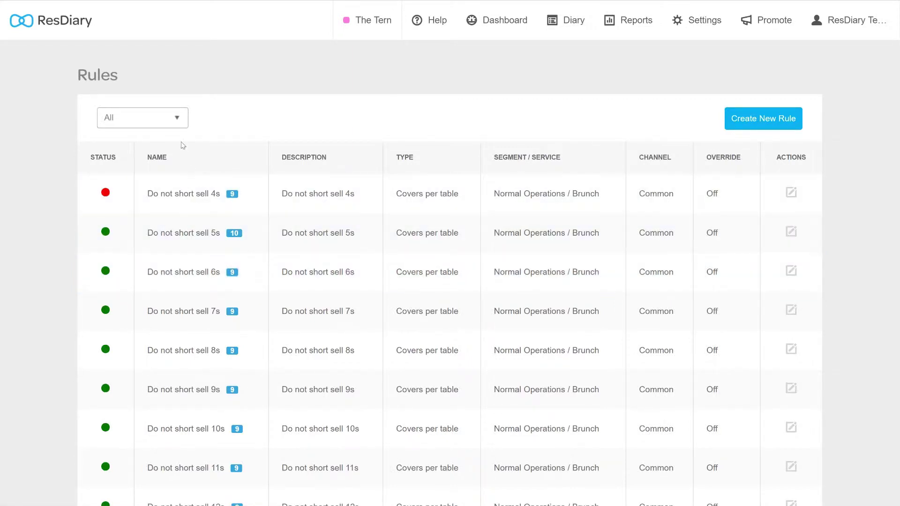
left_click(179, 122)
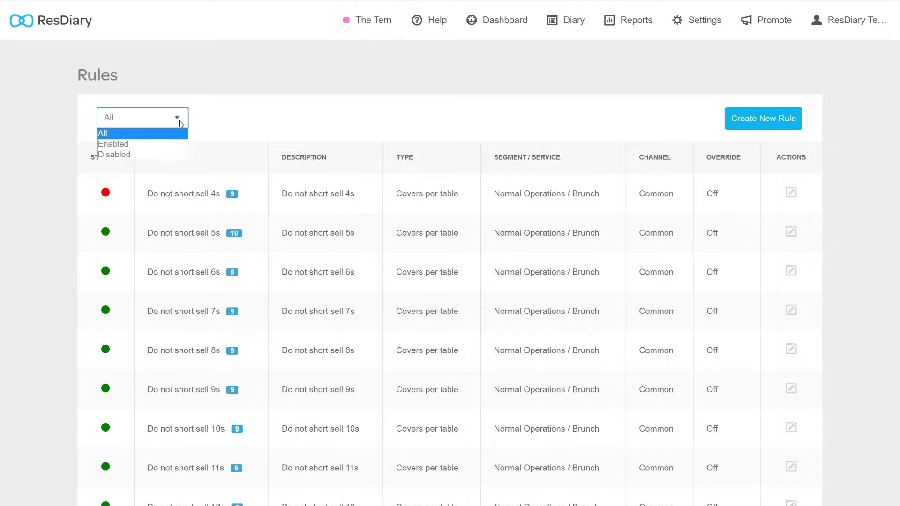
left_click(213, 124)
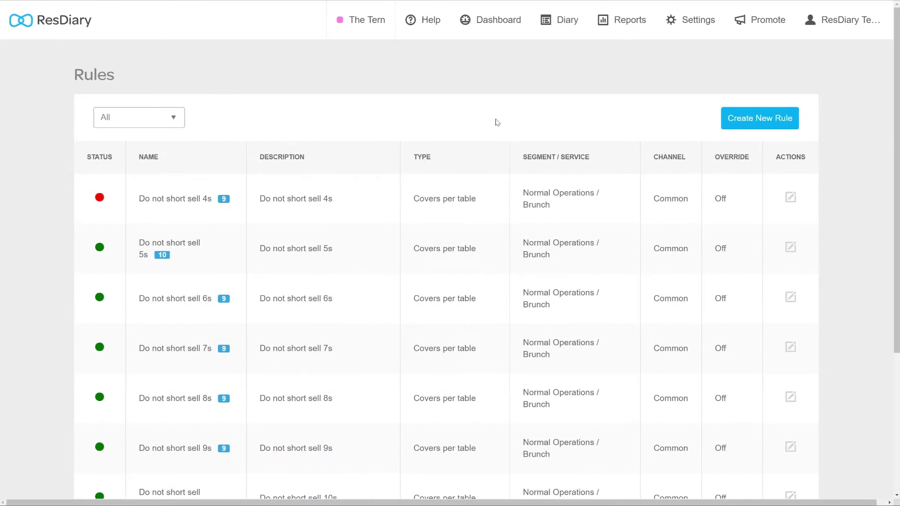
Step: Create a Covers per table rule 'no tables of 1' described as 'no tables of 1 booked on busy evenings'
left_click(760, 120)
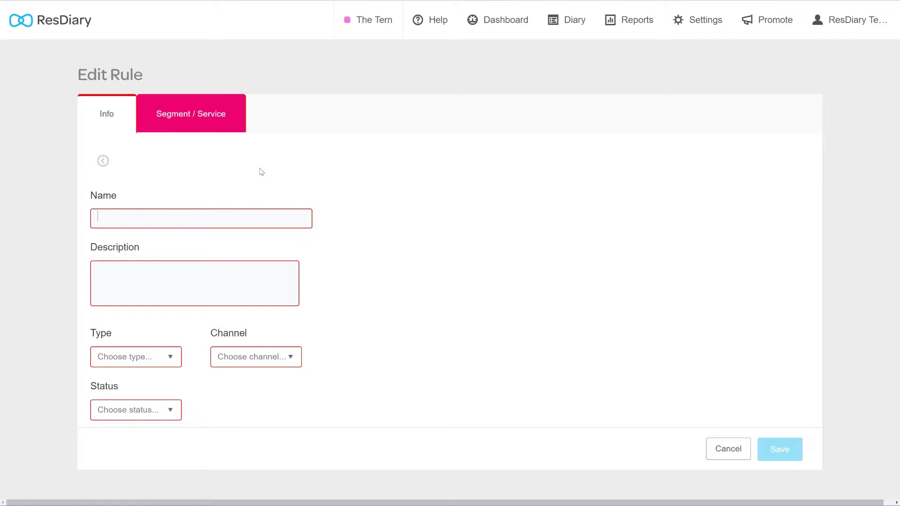
type("no tables of 1")
key("Tab")
type("no tables of 1 booked on busy evenings")
left_click(170, 361)
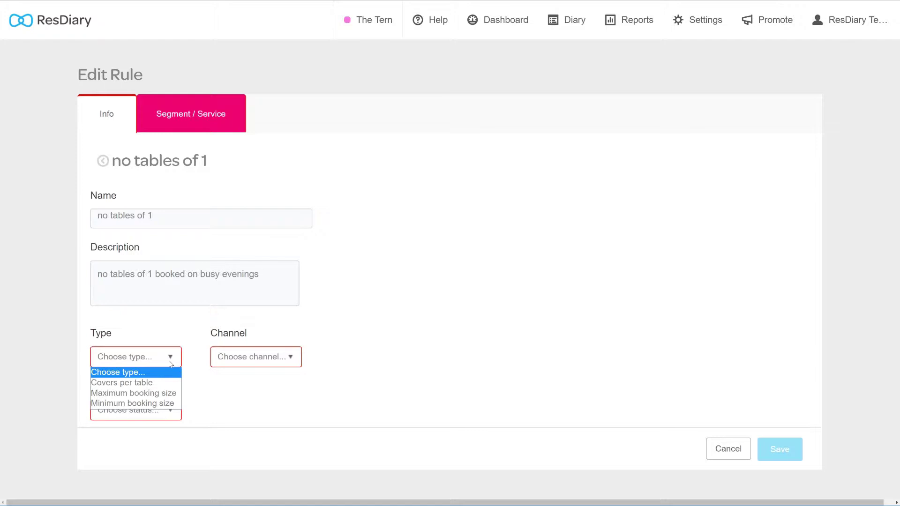
left_click(163, 383)
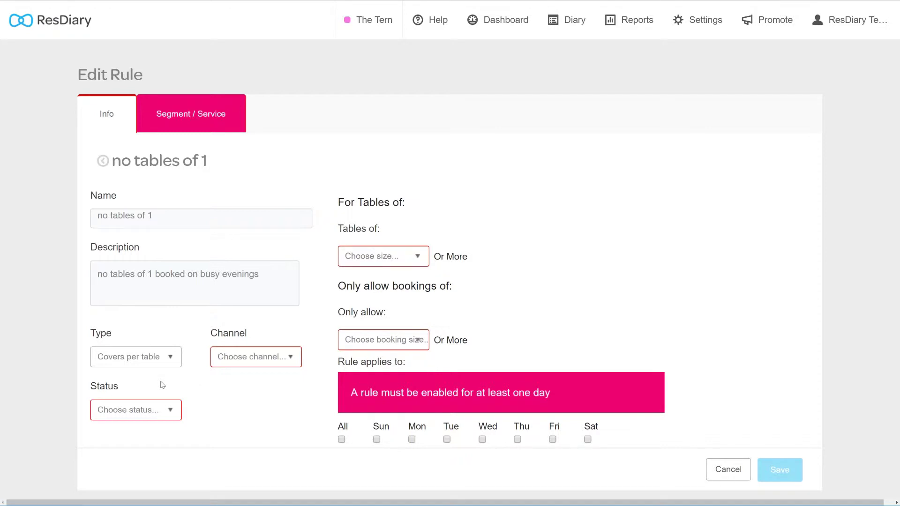
Step: Set the covers-per-table rule to tables of 6 or more, allowing only 6 or more
left_click(421, 258)
left_click(355, 335)
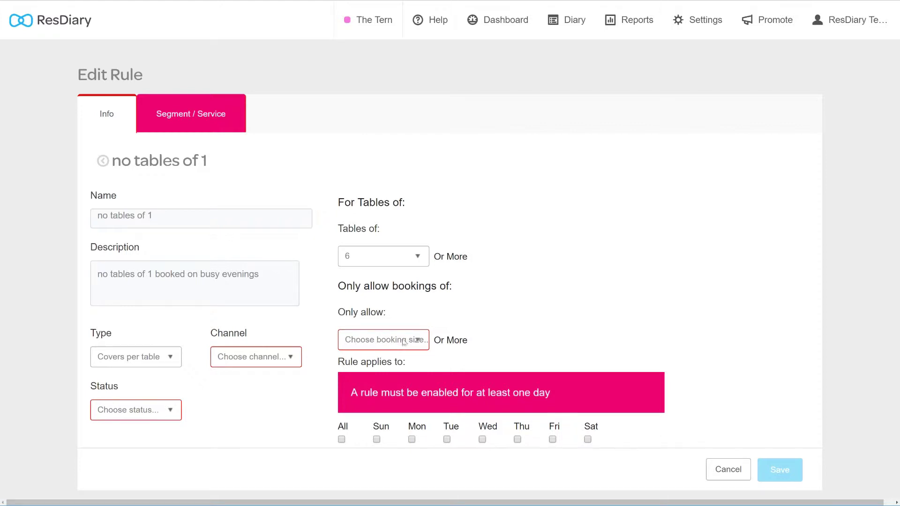
left_click(416, 340)
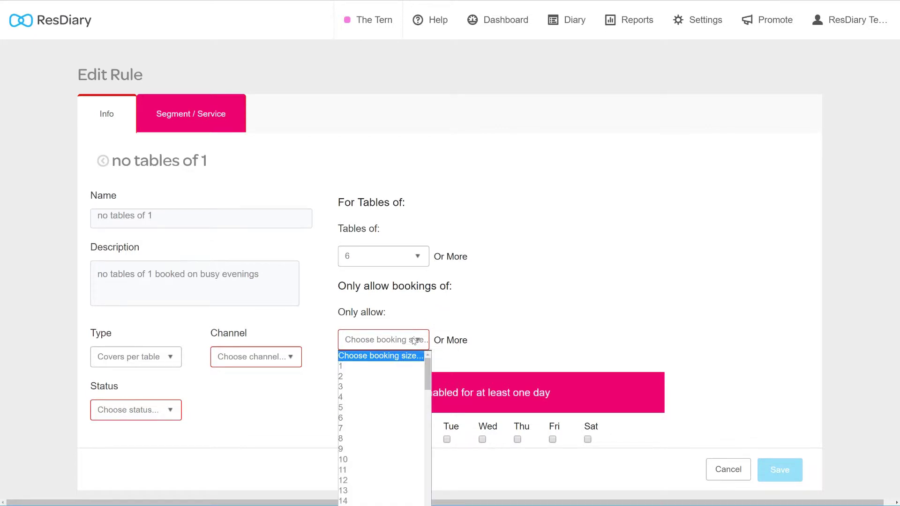
left_click(356, 418)
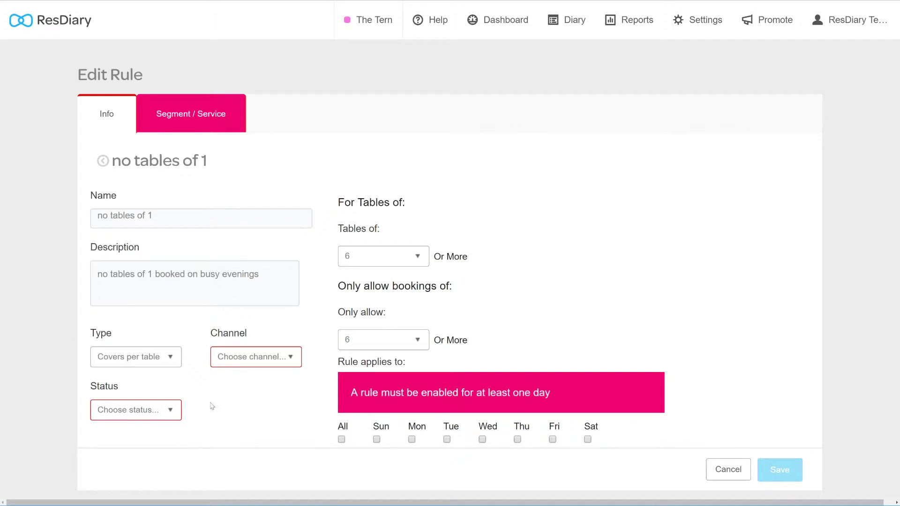
Step: Switch the rule to Maximum booking size 9, then to Minimum booking size
left_click(151, 361)
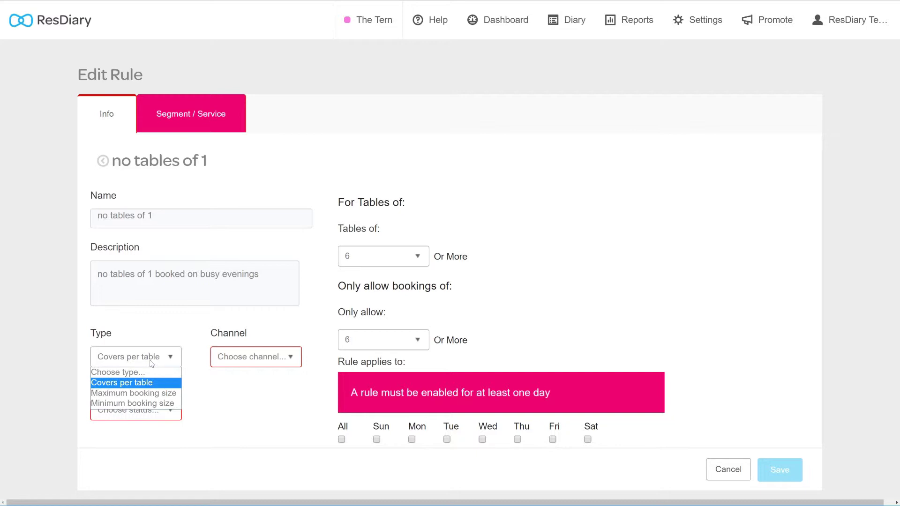
left_click(148, 394)
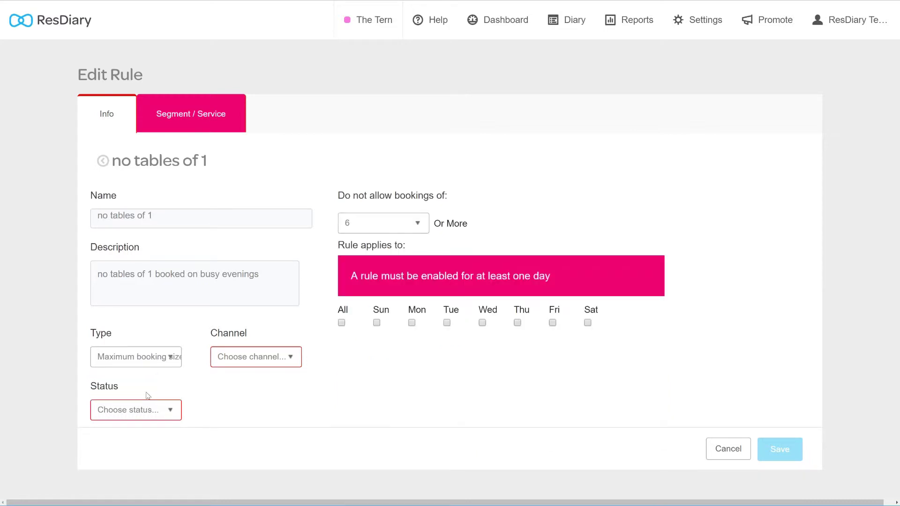
left_click(424, 226)
left_click(373, 333)
left_click(130, 356)
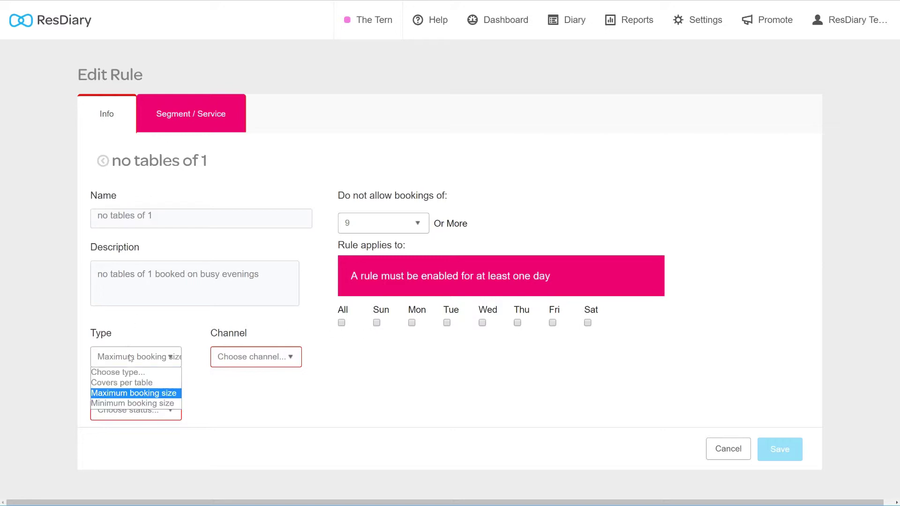
left_click(134, 403)
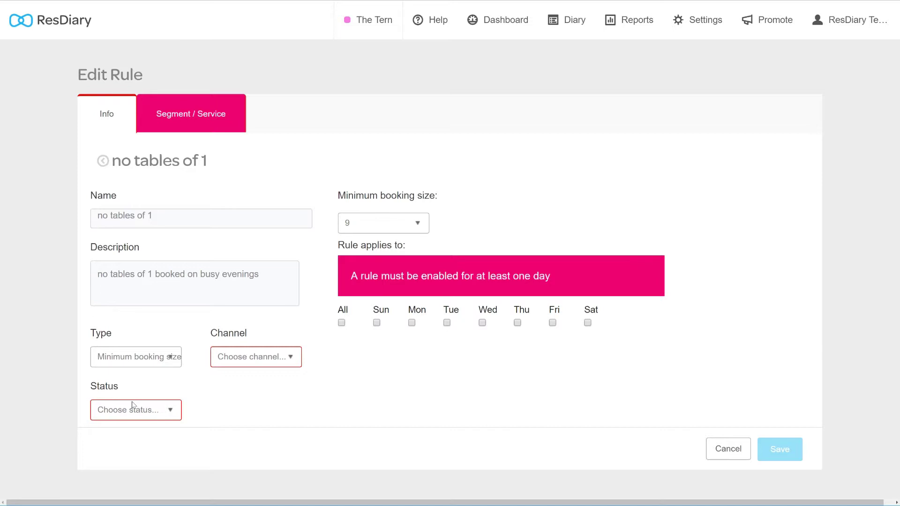
Step: Set the minimum booking size to 2, applying on Friday and Saturday
left_click(419, 223)
left_click(368, 261)
left_click(552, 323)
left_click(588, 282)
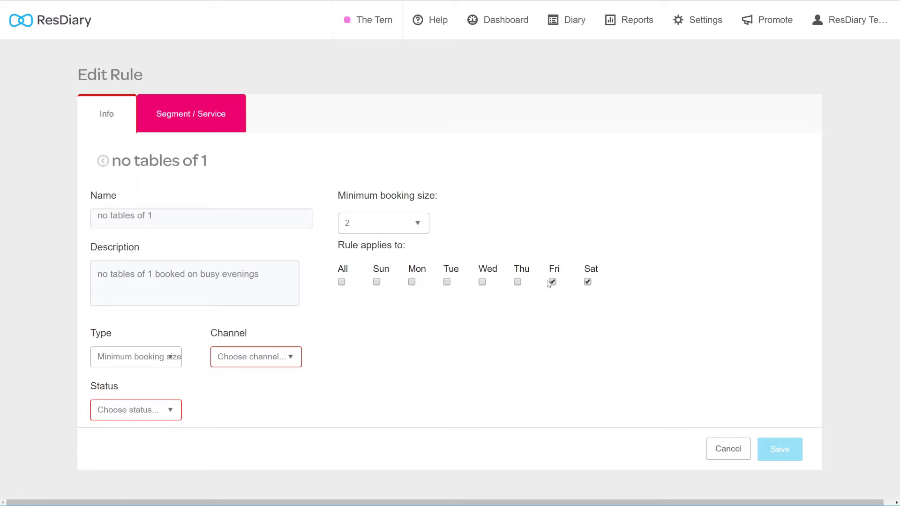
Step: Set the rule's channel to All and its status to Enabled
left_click(290, 358)
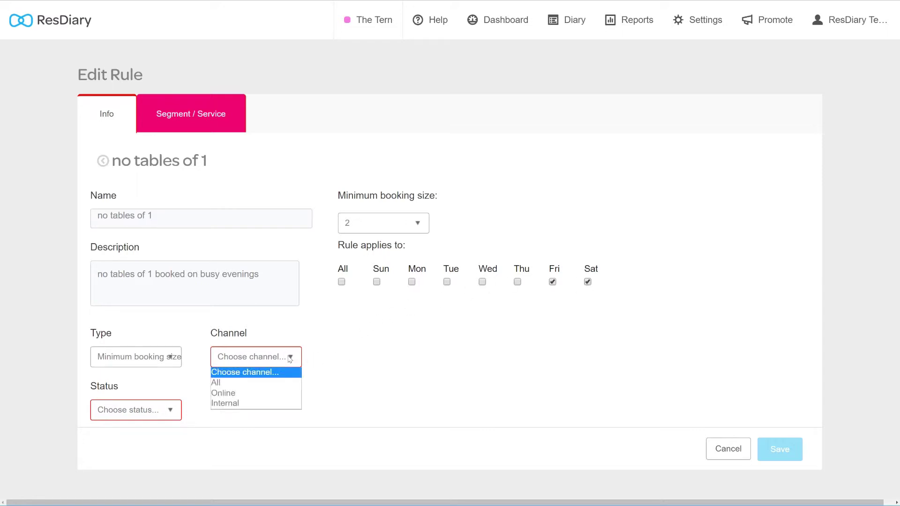
left_click(274, 384)
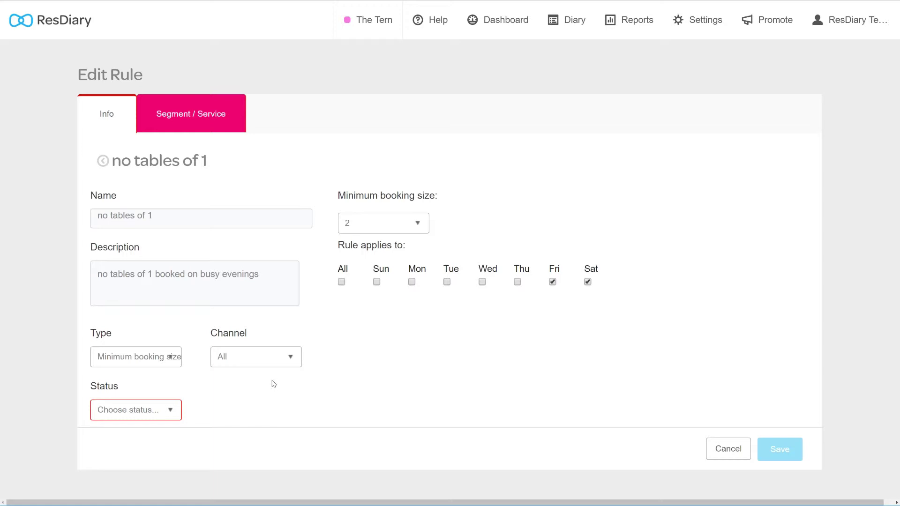
left_click(170, 410)
left_click(147, 439)
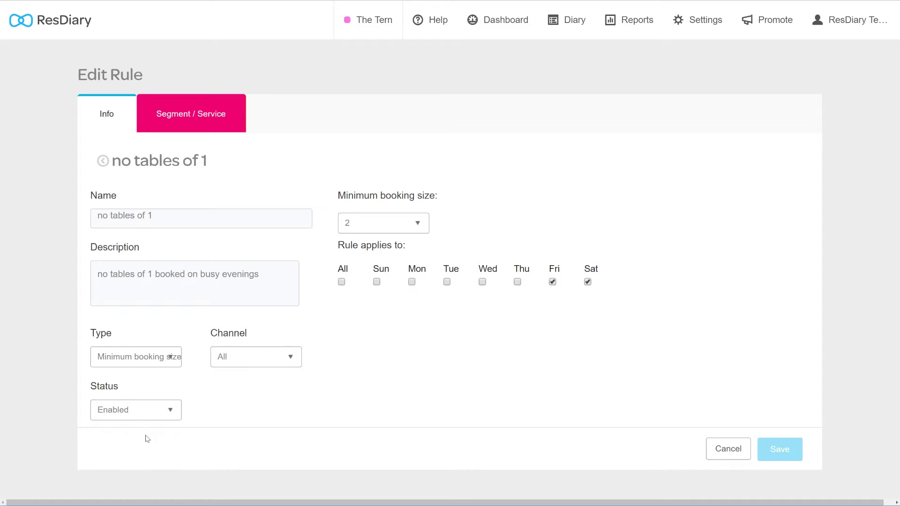
left_click(167, 112)
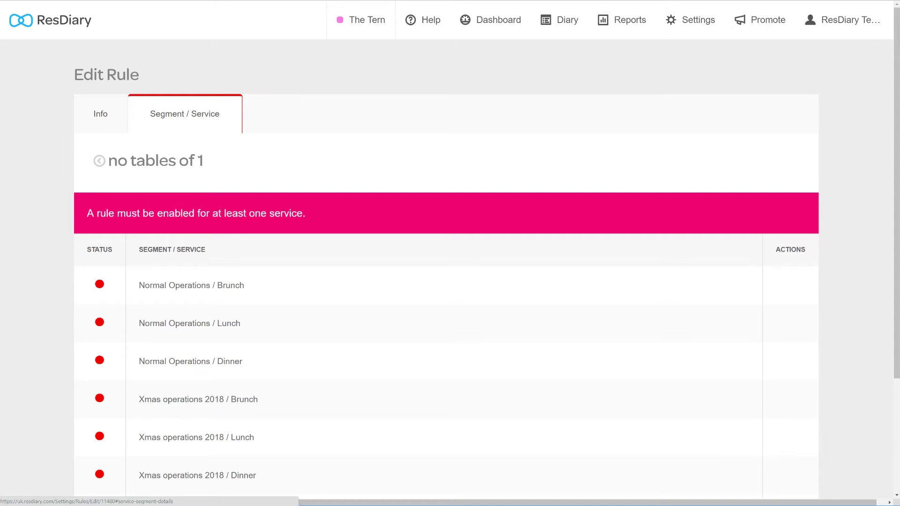
Step: Enable the rule for Dinner in Normal Operations, Xmas operations 2018 and halloween 2018
left_click(100, 359)
scroll(113, 347, "down", 3)
left_click(100, 323)
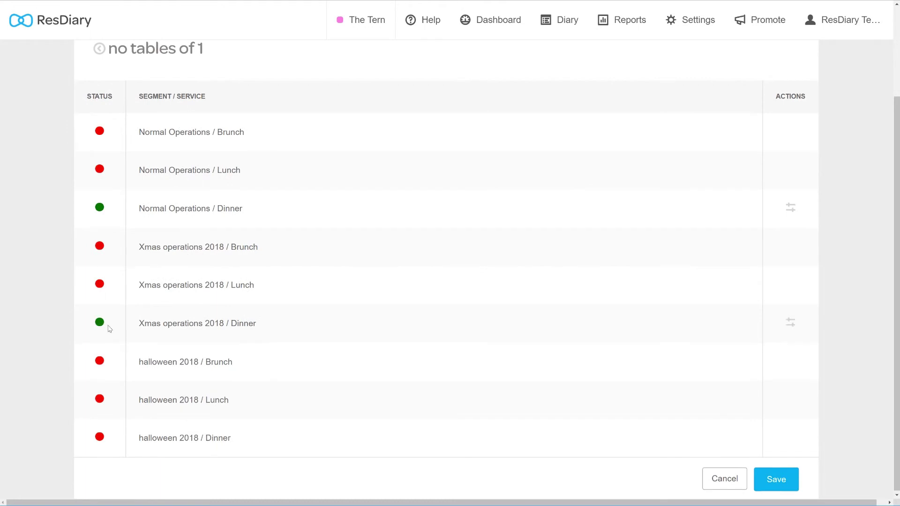
left_click(100, 436)
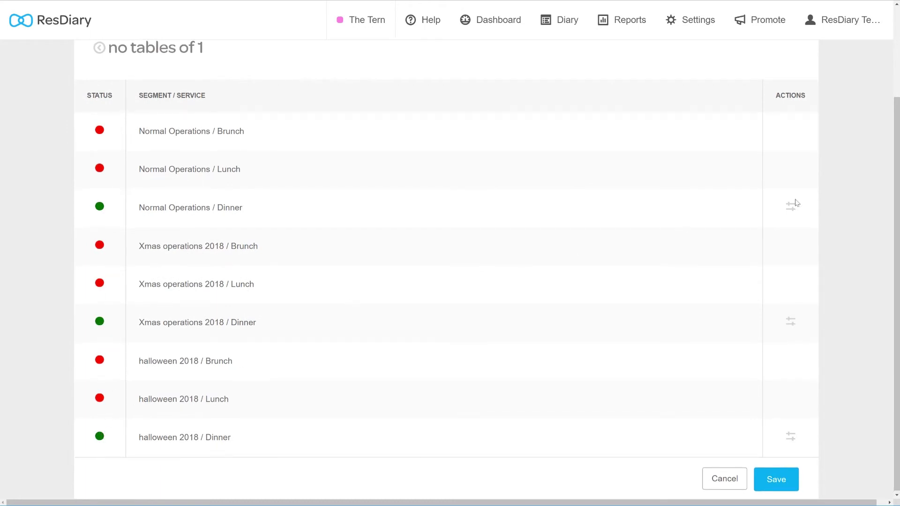
left_click(791, 207)
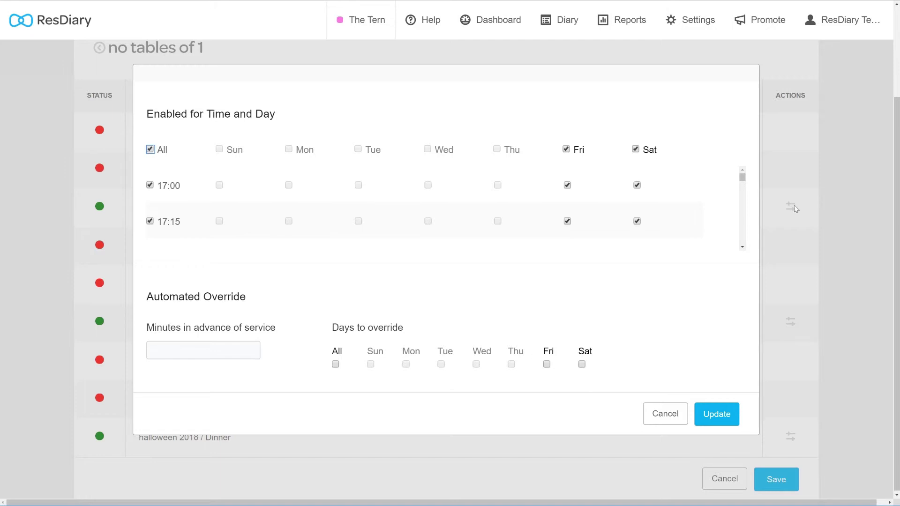
Step: Restrict Normal Operations dinner to Friday and Saturday slots from 19:15 to 20:15
left_click(566, 150)
scroll(603, 169, "down", 2)
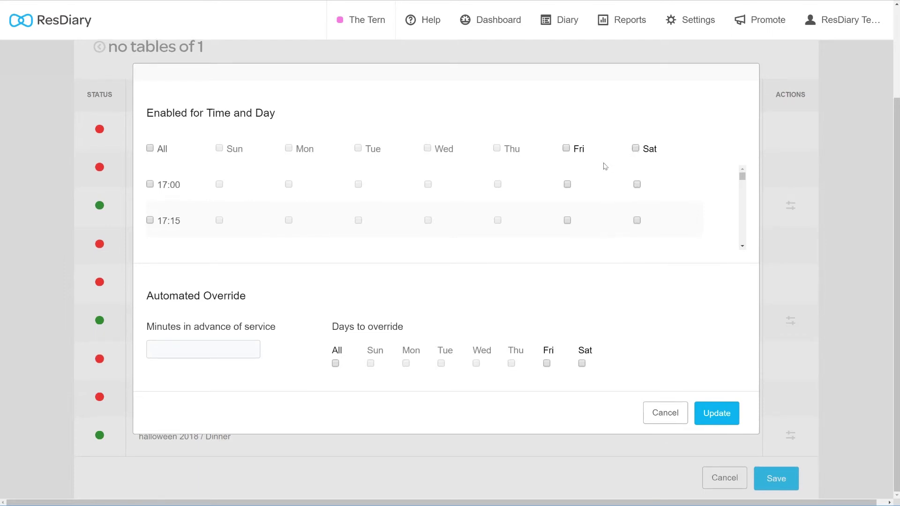
scroll(604, 190, "down", 6)
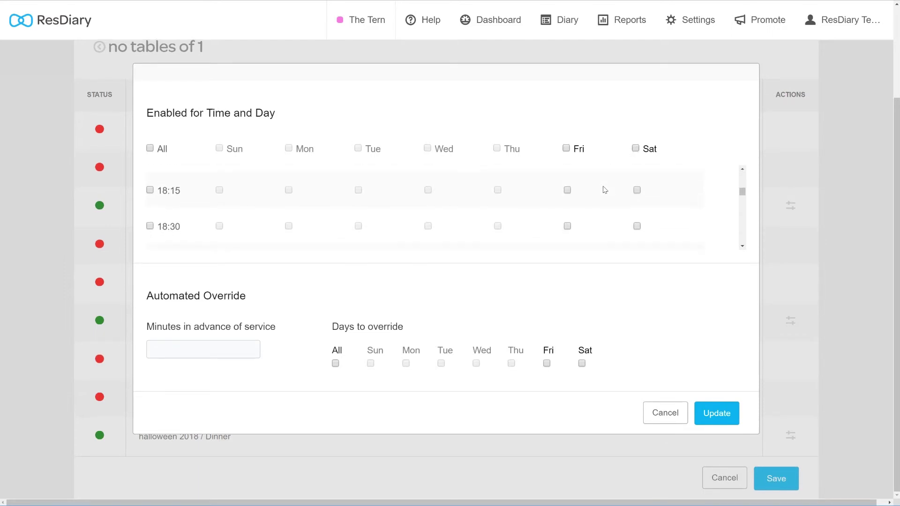
left_click(567, 203)
left_click(636, 204)
left_click(567, 239)
left_click(637, 240)
scroll(621, 227, "down", 4)
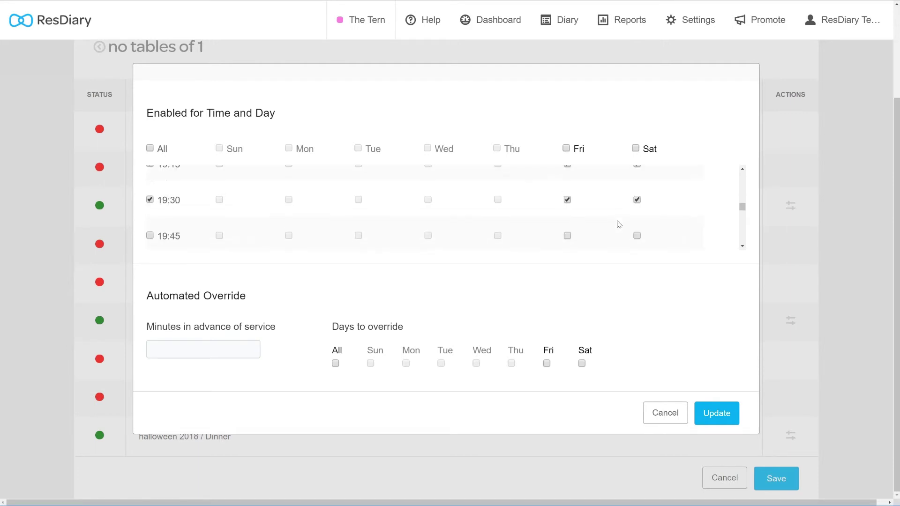
scroll(609, 220, "up", 1)
left_click(567, 188)
left_click(636, 188)
scroll(639, 190, "up", 1)
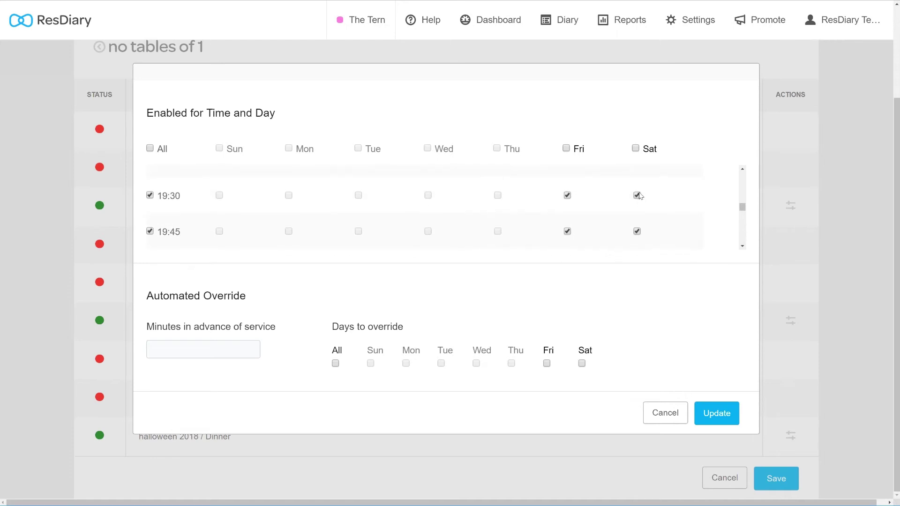
scroll(635, 196, "down", 1)
left_click(637, 224)
scroll(627, 206, "down", 1)
left_click(567, 217)
left_click(636, 217)
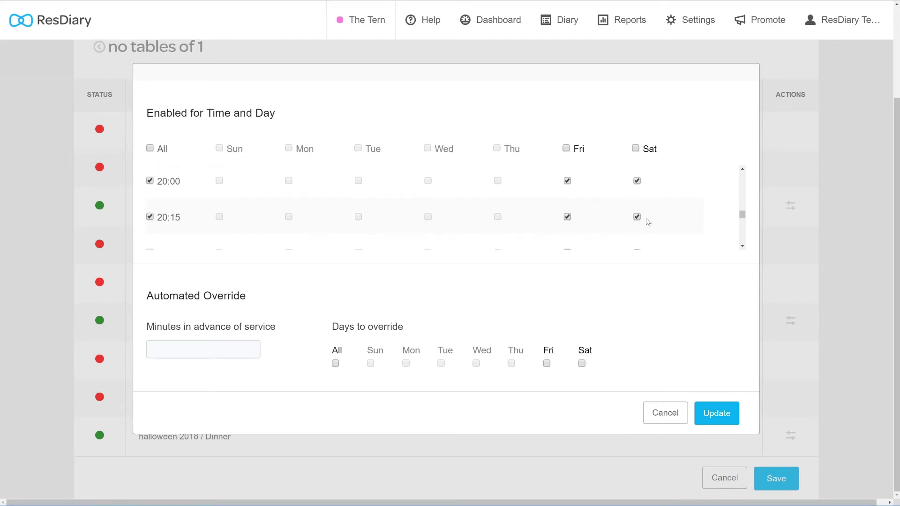
Step: Add a 90-minute automated override on Friday and Saturday, then update and save the rule
left_click(244, 349)
type("90")
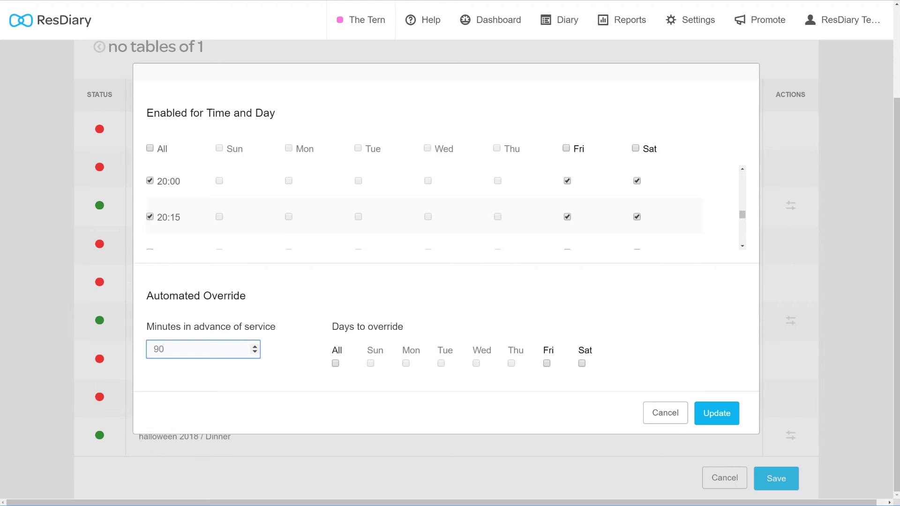
left_click(546, 364)
left_click(582, 363)
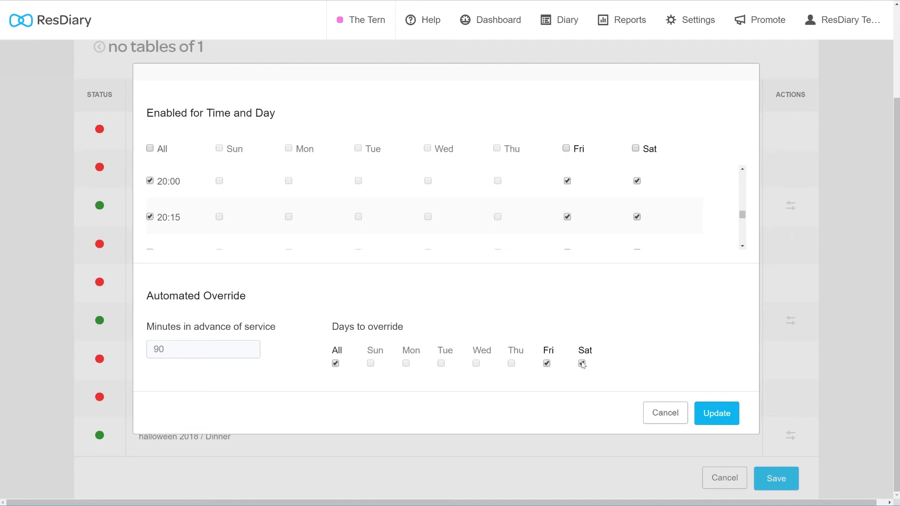
left_click(716, 416)
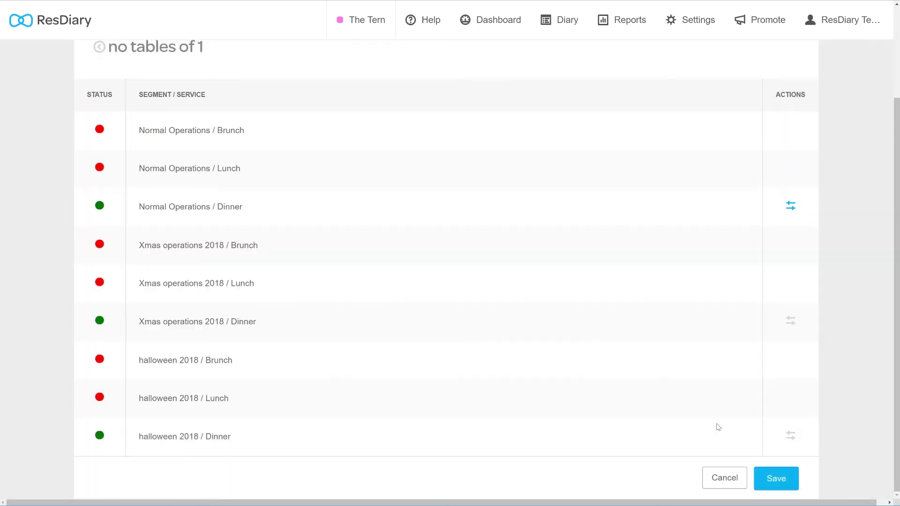
left_click(778, 485)
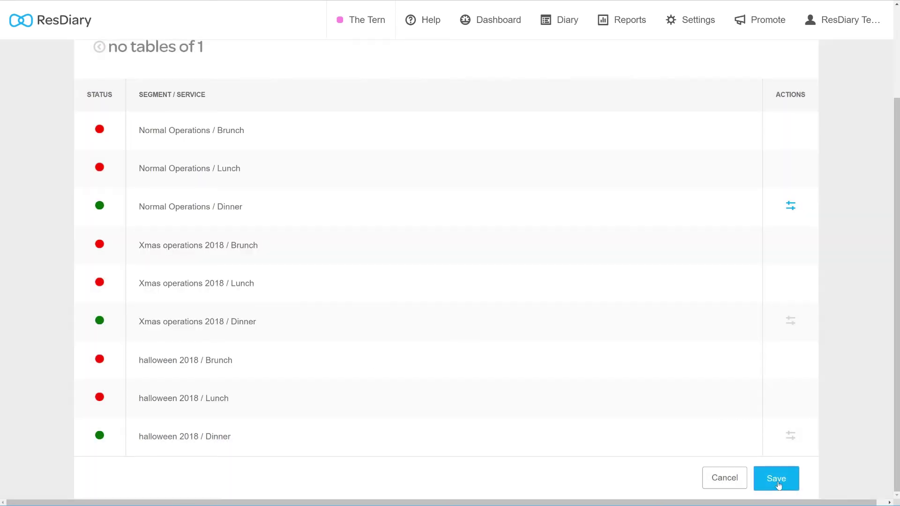